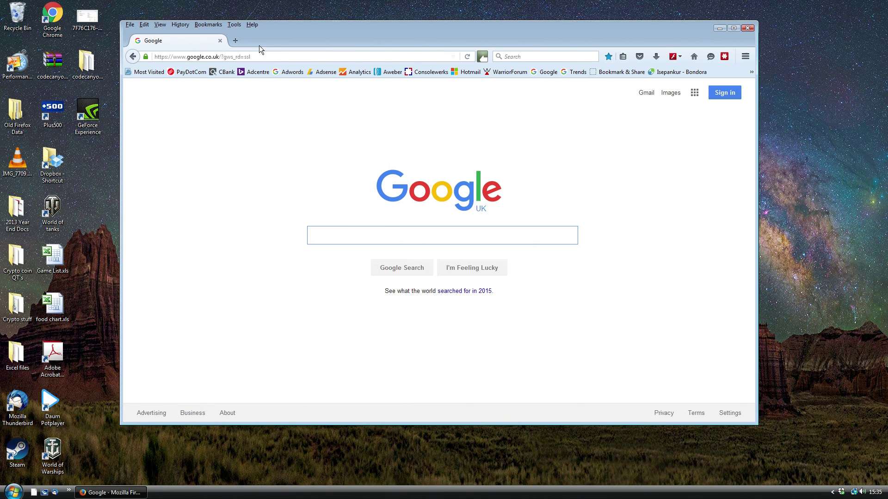
# Confirm Firefox 43.0 is up to date, then bring up the Add-ons Manager's extensions list
pyautogui.click(252, 24)
pyautogui.click(276, 120)
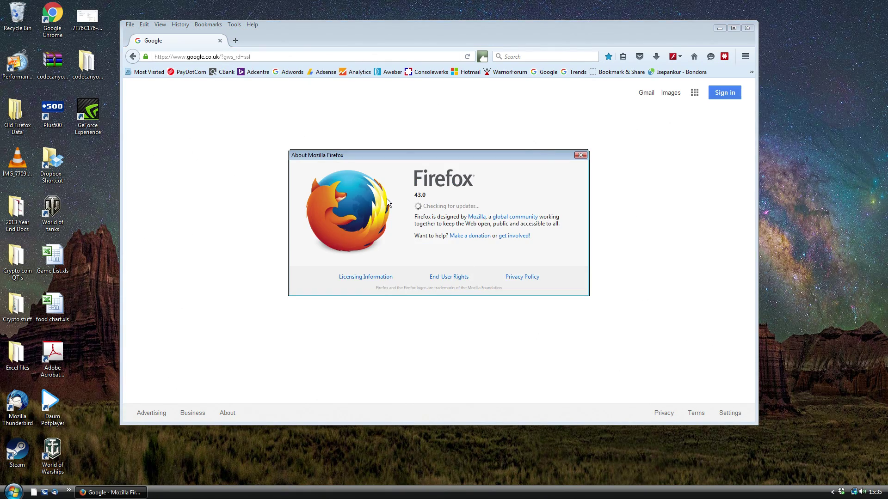
pyautogui.click(580, 155)
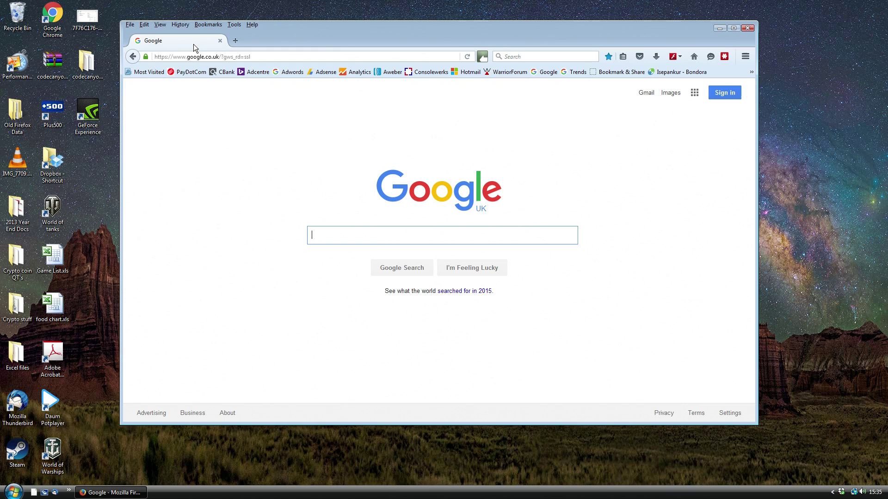
pyautogui.click(235, 25)
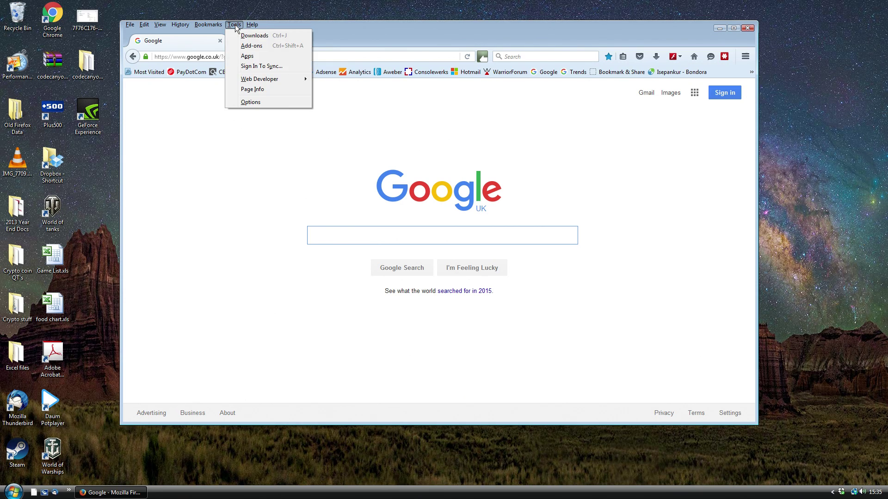
pyautogui.click(251, 45)
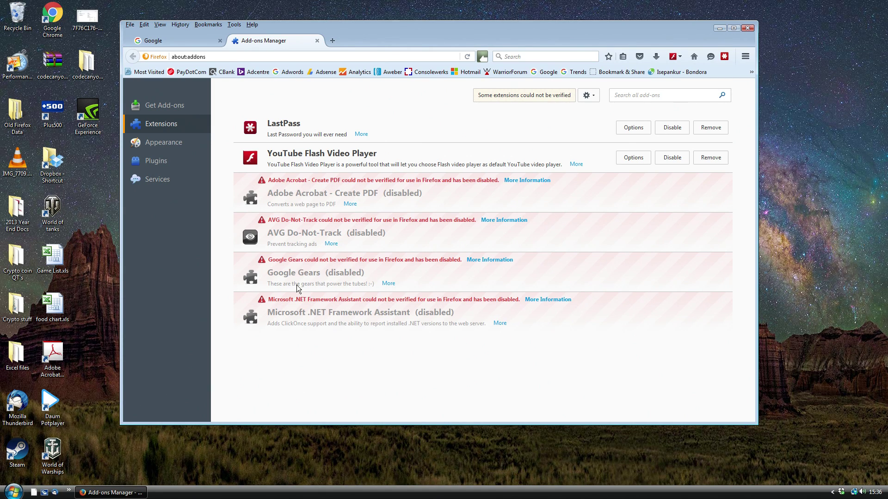
# Open the 'Add-on signing in Firefox' article from Adobe Acrobat's More Information link
pyautogui.click(533, 180)
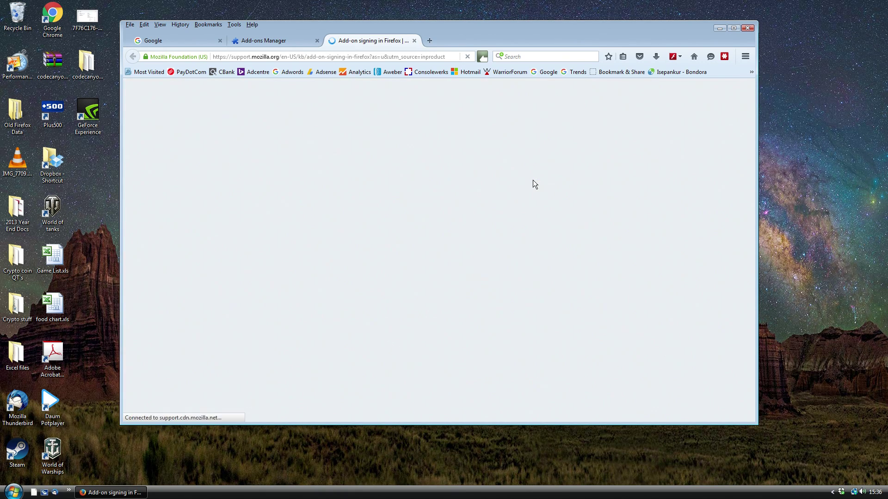
pyautogui.scroll(-2, 532, 180)
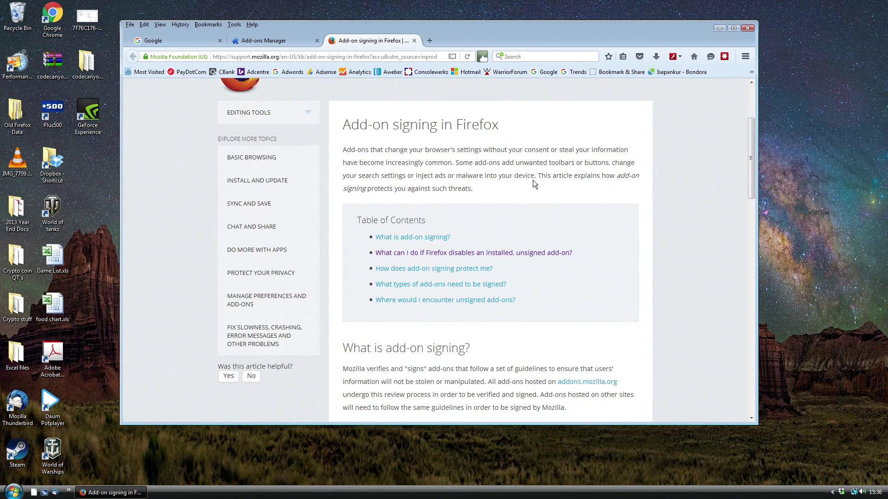
pyautogui.click(277, 43)
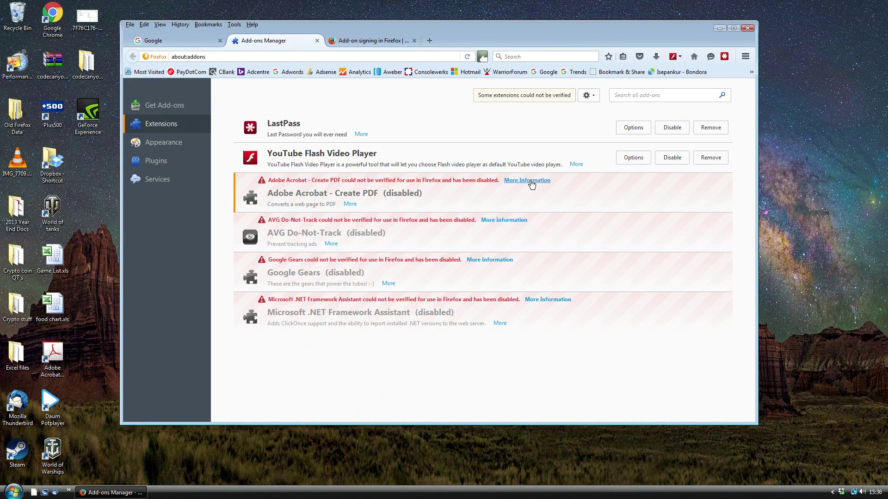
pyautogui.click(390, 42)
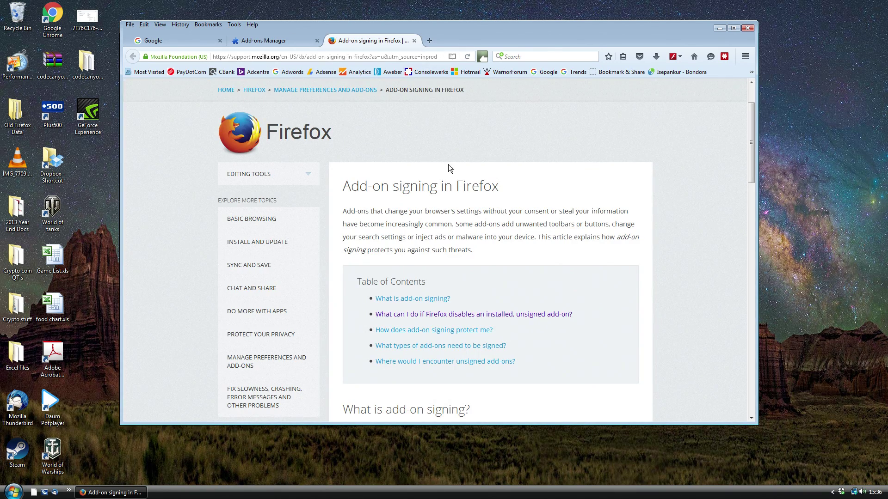
pyautogui.scroll(-4, 457, 210)
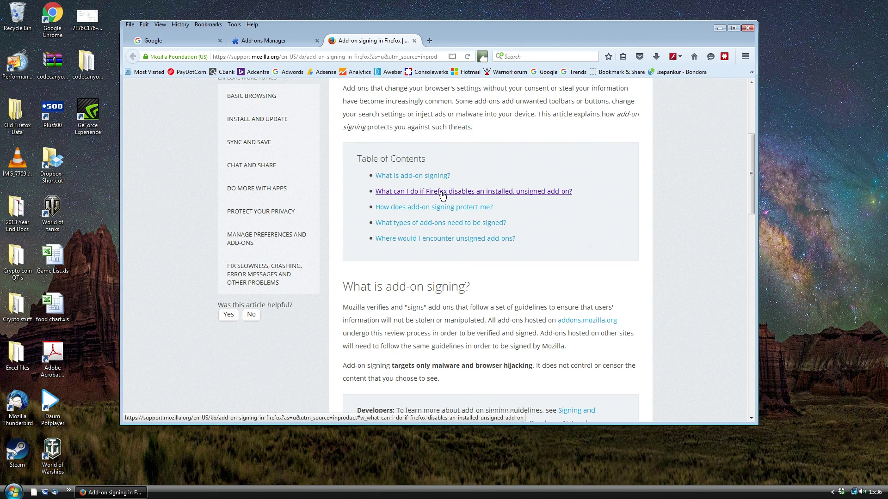
# Jump to the disabled unsigned add-ons section and copy the 'about:config' text
pyautogui.click(442, 192)
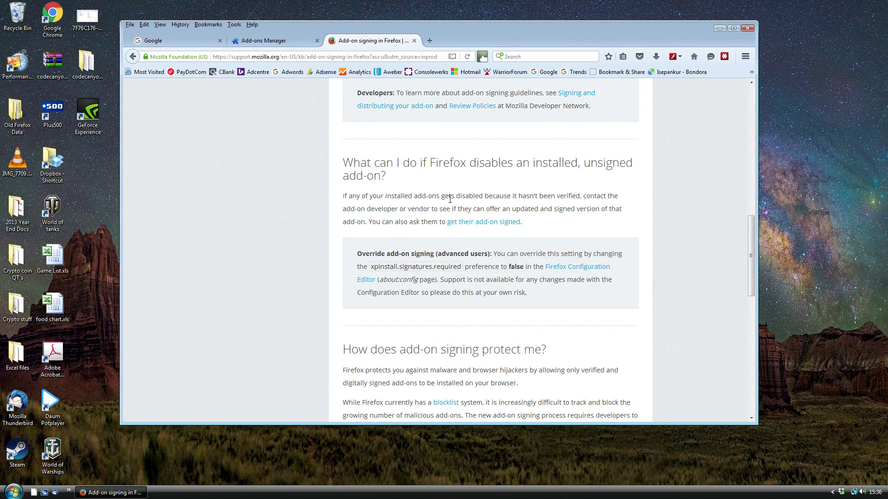
pyautogui.scroll(-2, 451, 206)
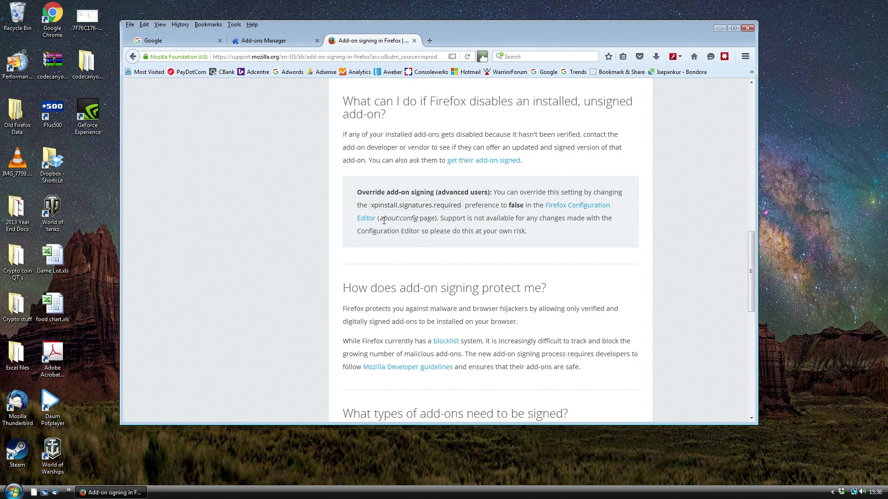
pyautogui.moveTo(379, 218); pyautogui.dragTo(417, 219)
pyautogui.rightClick(412, 218)
pyautogui.click(433, 228)
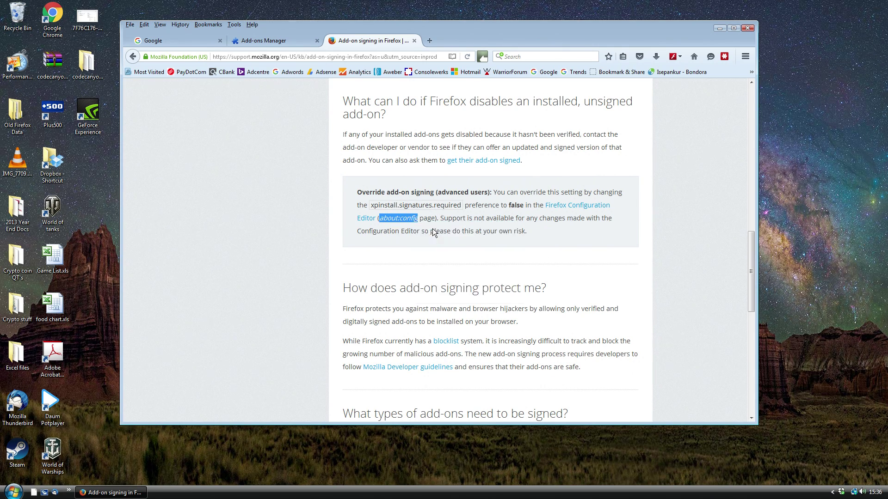
# Load about:config in a new tab and accept the 'I'll be careful, I promise!' warning
pyautogui.click(429, 42)
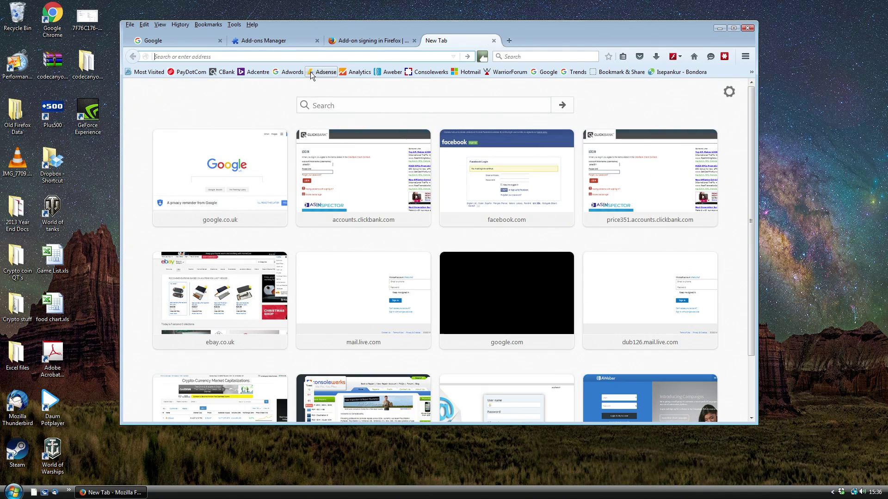
pyautogui.rightClick(318, 57)
pyautogui.click(349, 96)
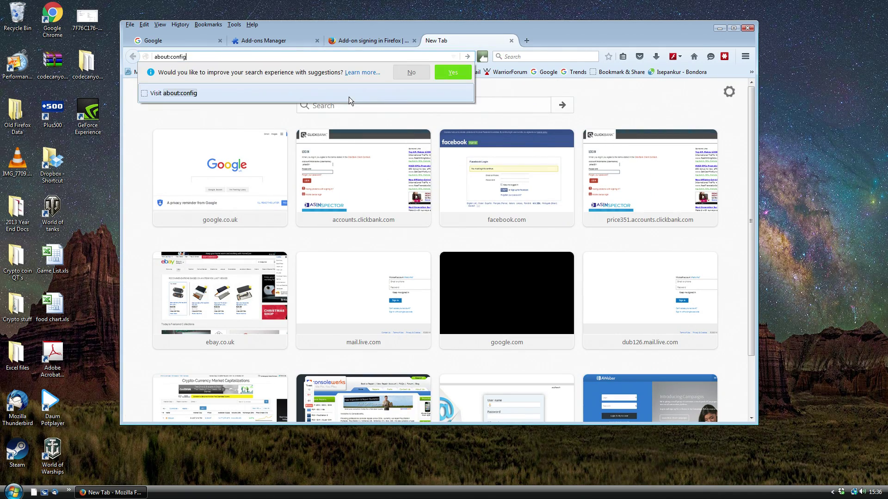
pyautogui.click(224, 56)
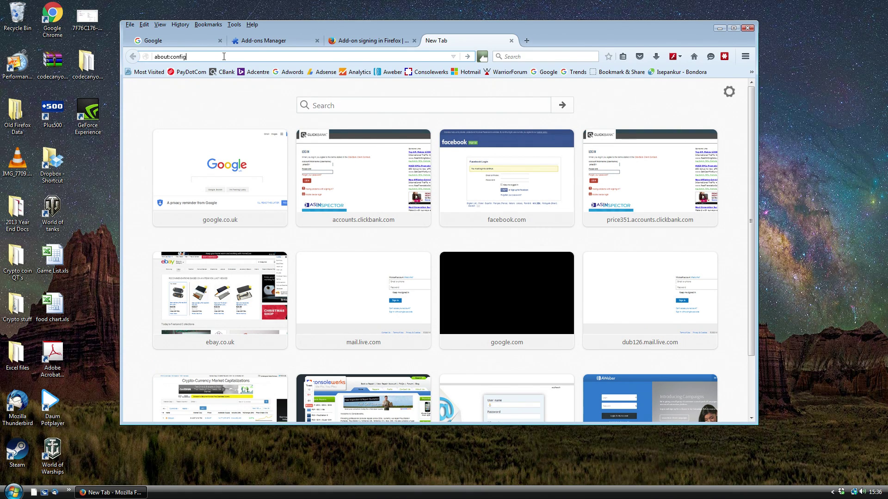
pyautogui.press('Return')
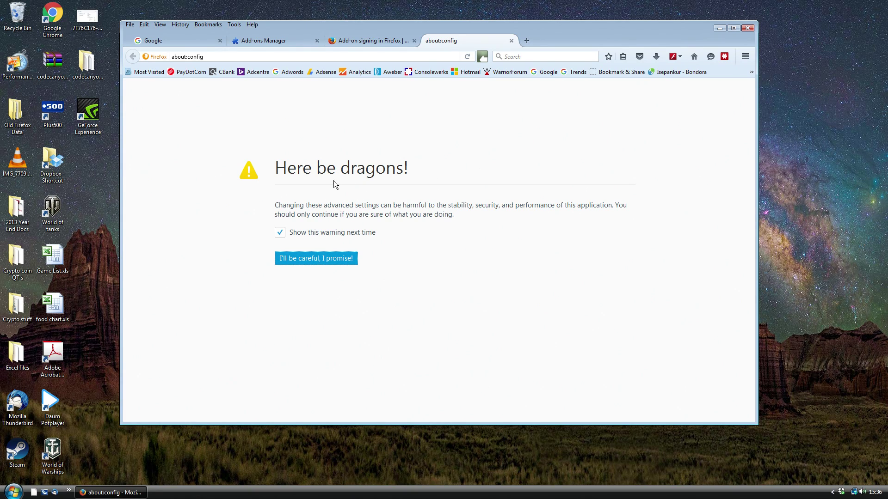
pyautogui.click(324, 258)
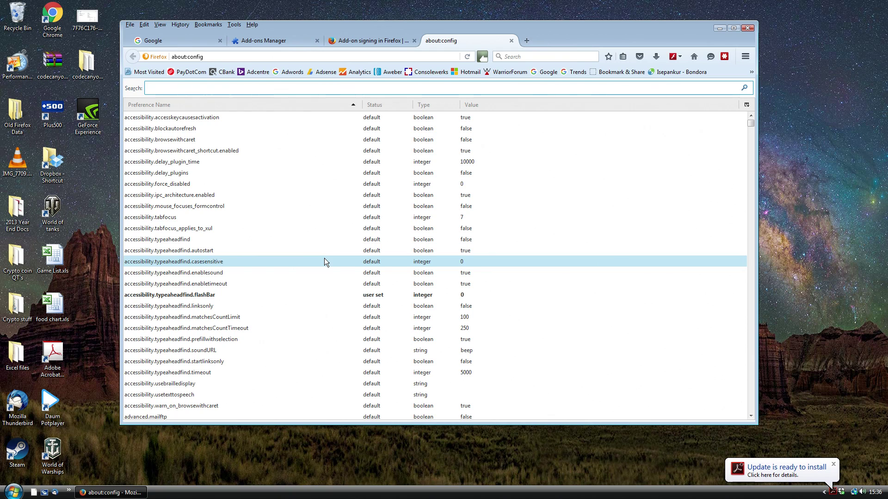
# On the signing article, copy the word 'xpinstall' from the preference name
pyautogui.click(372, 42)
pyautogui.click(407, 218)
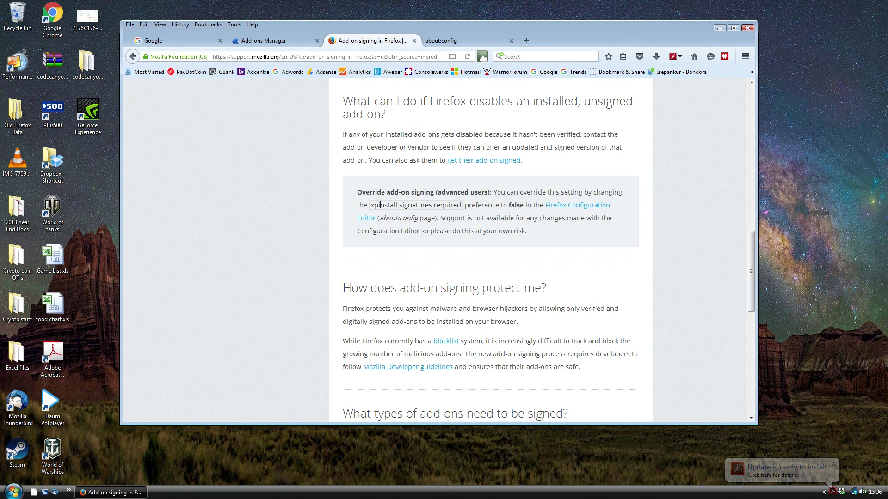
pyautogui.moveTo(372, 206); pyautogui.dragTo(397, 206)
pyautogui.rightClick(389, 206)
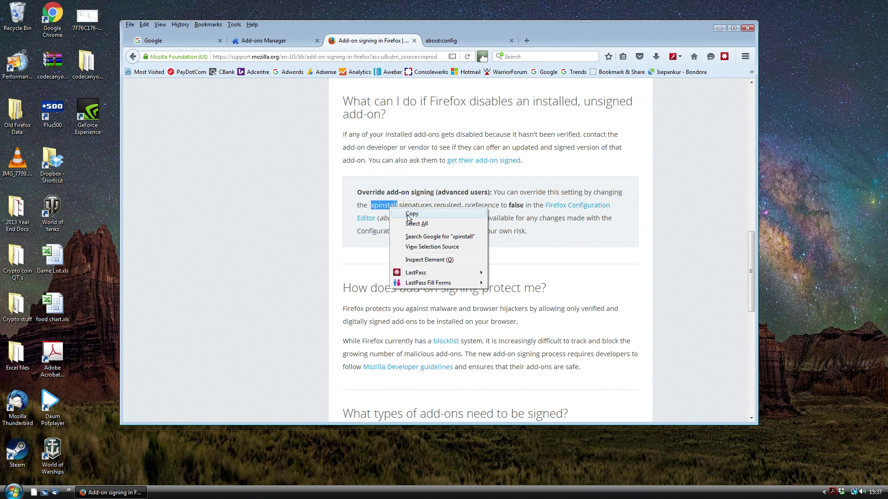
pyautogui.click(395, 212)
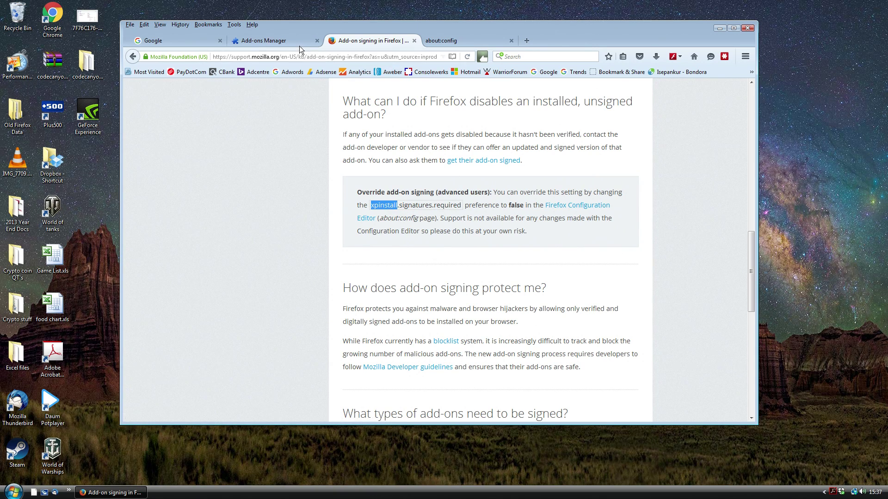
# Filter about:config by the pasted 'xpinstall' and toggle xpinstall.signatures.required to false
pyautogui.click(434, 40)
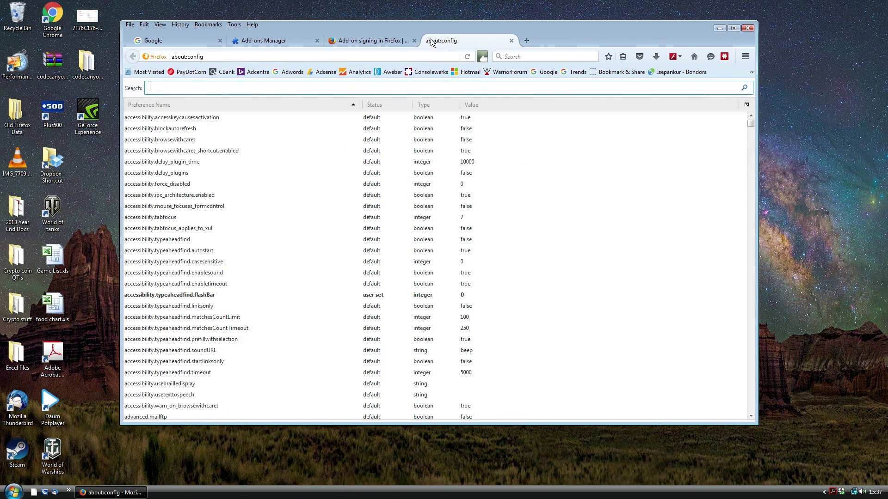
pyautogui.rightClick(174, 88)
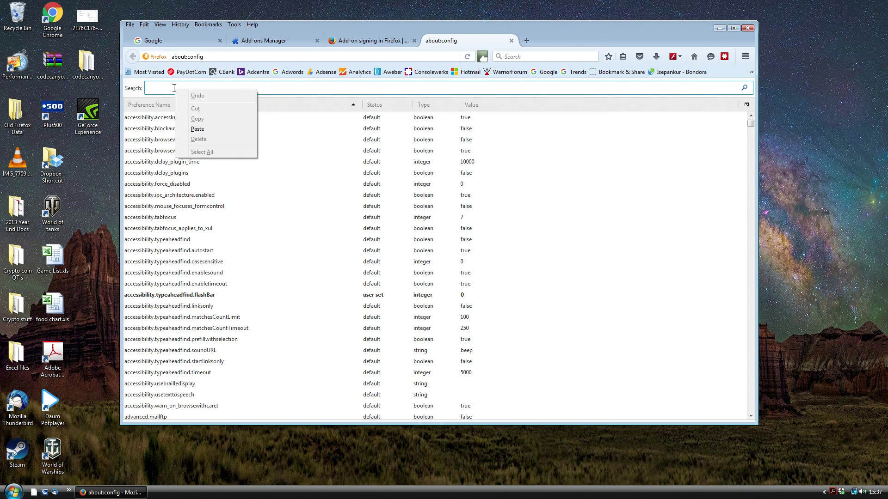
pyautogui.click(198, 129)
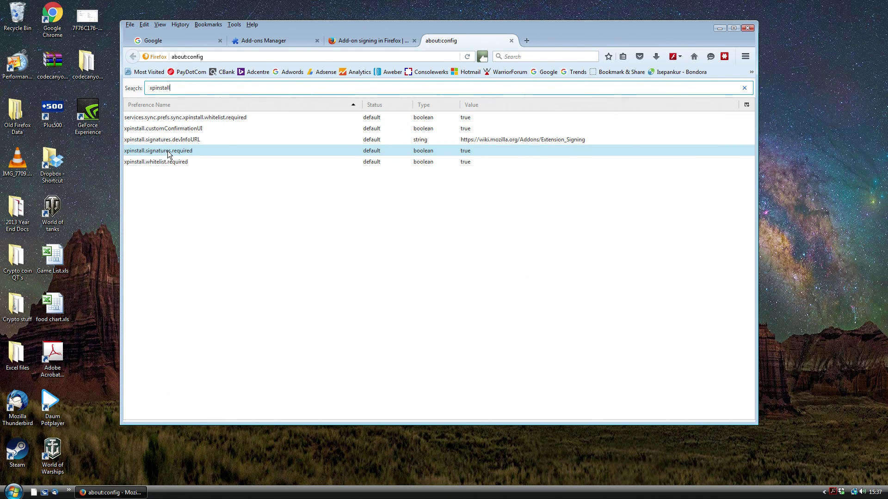
pyautogui.click(214, 152)
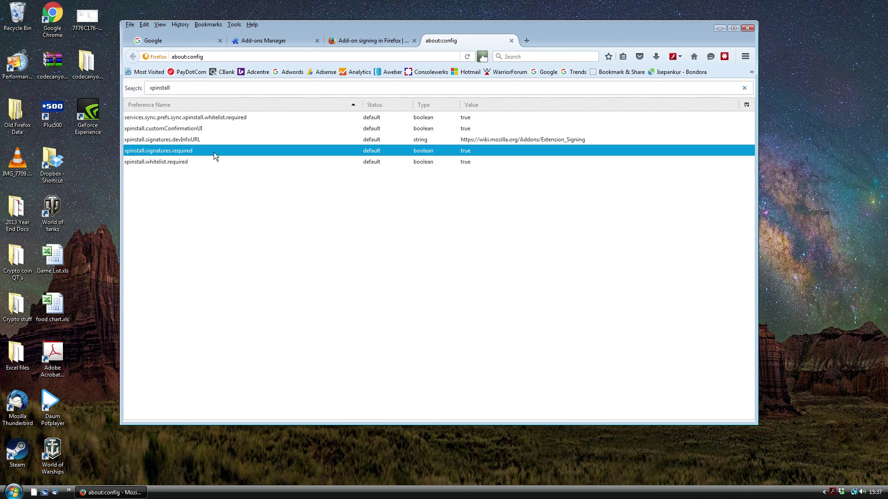
pyautogui.doubleClick(479, 151)
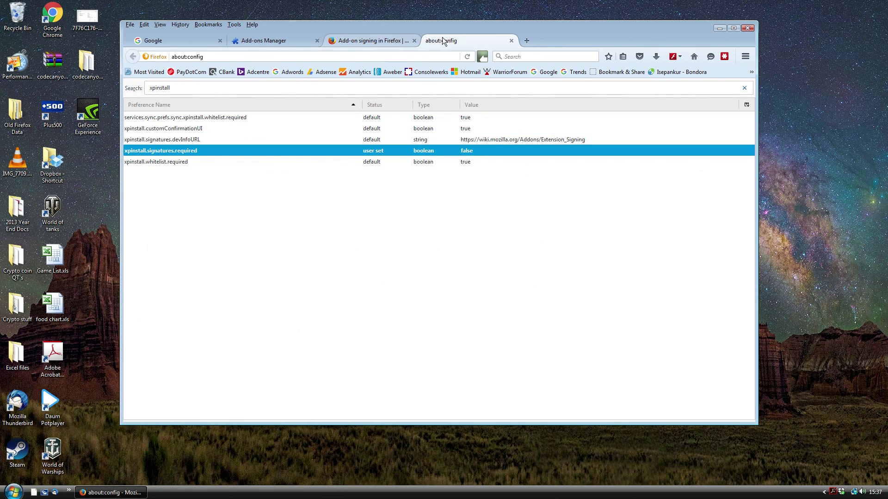
# Close the about:config tab and the browser with all tabs, then relaunch Firefox from the Start menu
pyautogui.click(511, 41)
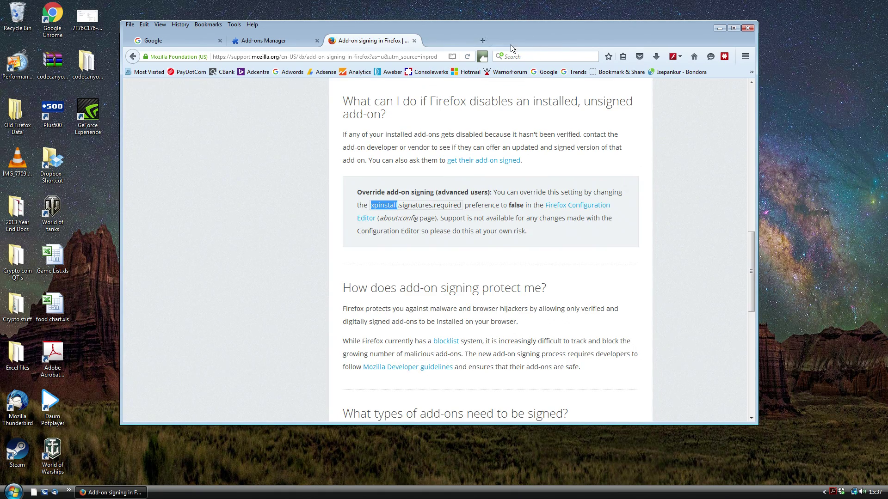
pyautogui.click(749, 29)
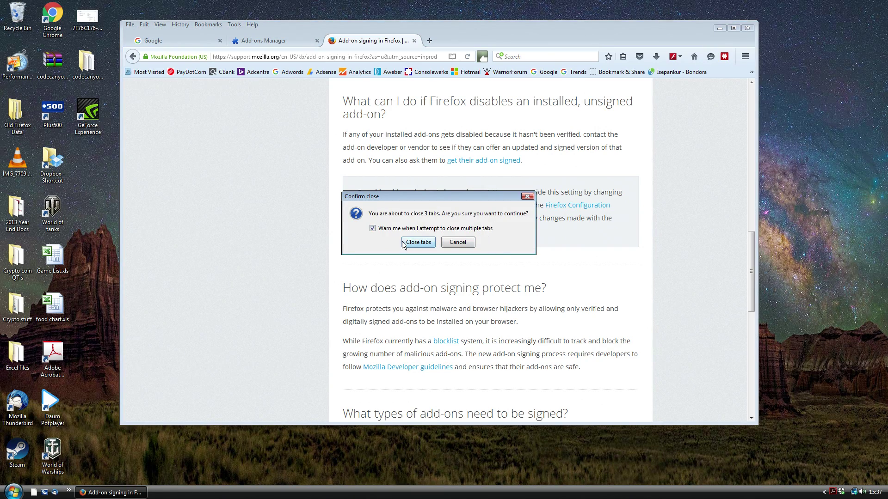
pyautogui.click(416, 243)
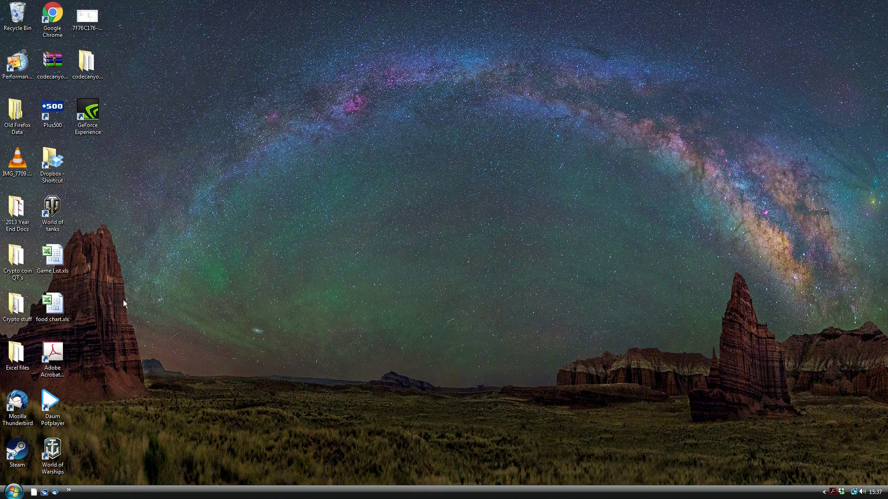
pyautogui.click(13, 491)
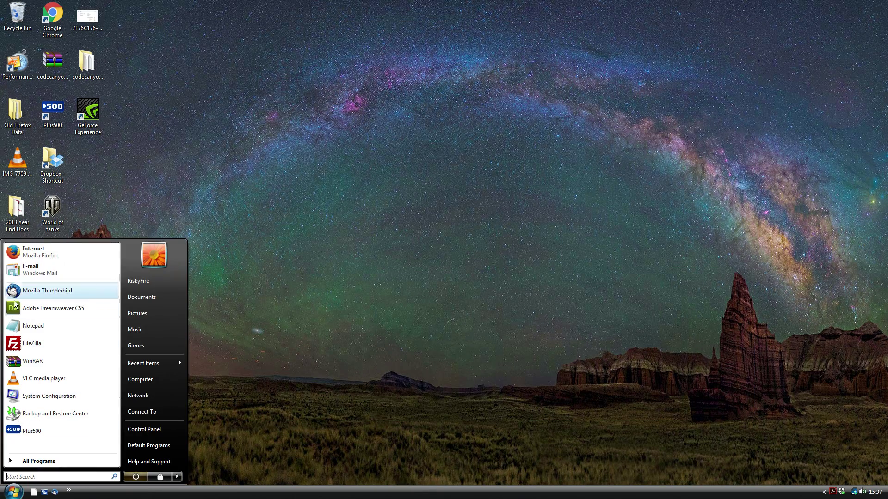
pyautogui.click(21, 251)
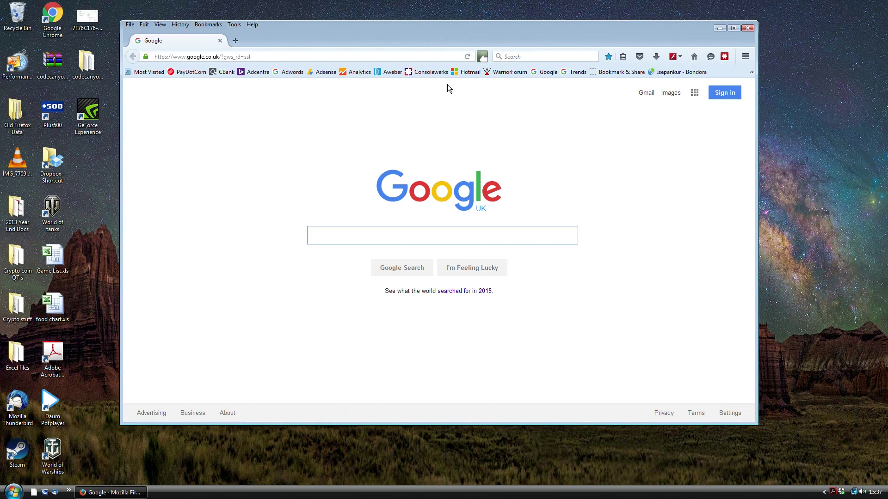
pyautogui.click(234, 24)
# Enable Adobe Acrobat - Create PDF and AVG Do-Not-Track in Add-ons, then close Firefox and its tabs
pyautogui.click(252, 45)
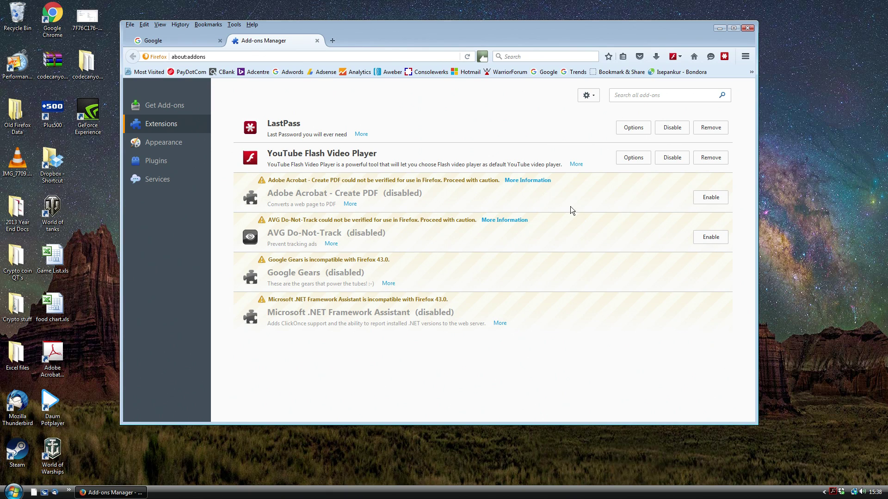
pyautogui.click(702, 199)
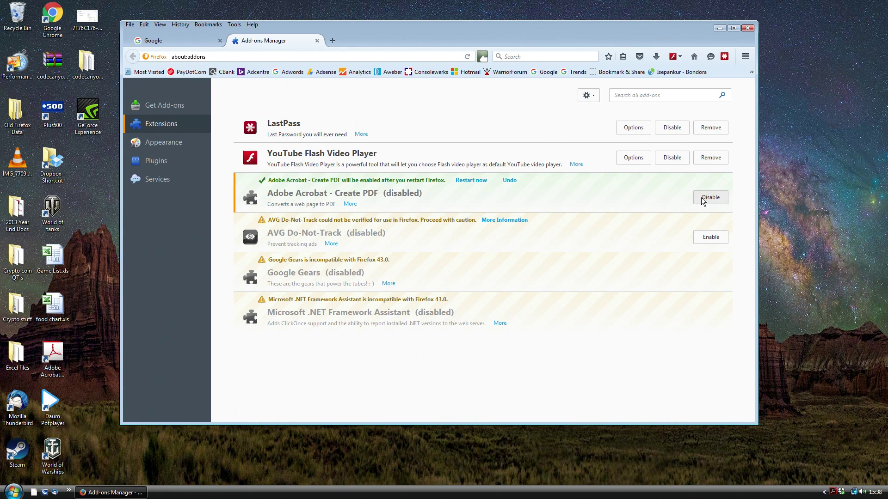
pyautogui.click(706, 237)
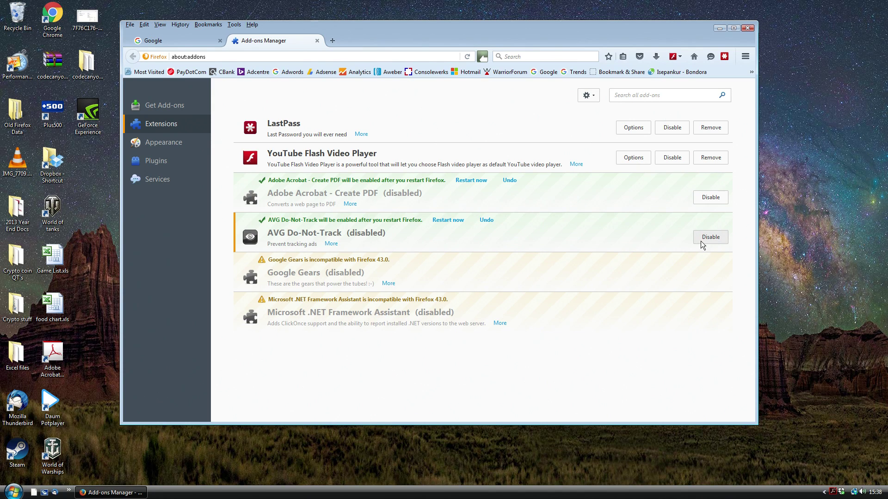
pyautogui.click(747, 28)
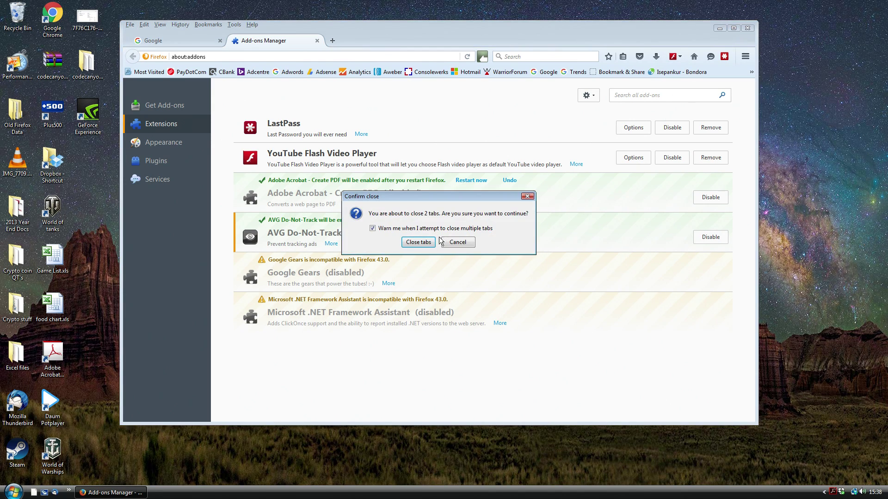
pyautogui.click(433, 245)
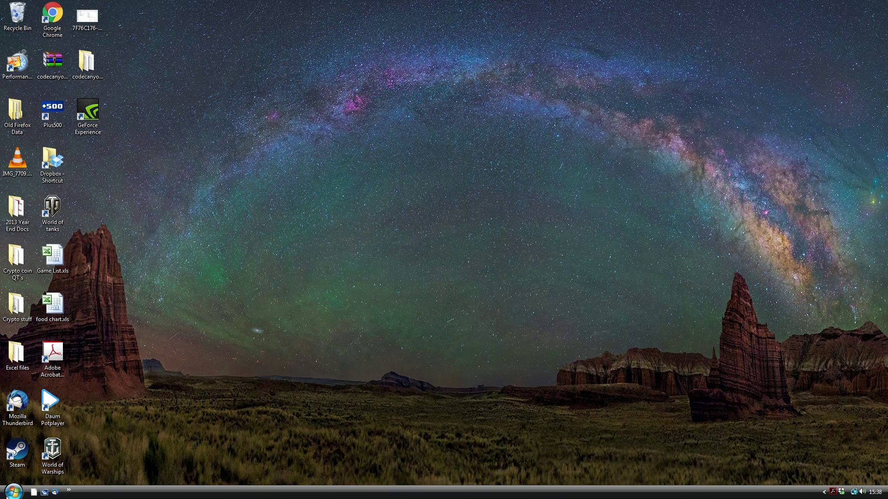
# Relaunch Firefox and check Adobe Acrobat and AVG Do-Not-Track are now enabled in Extensions
pyautogui.click(12, 491)
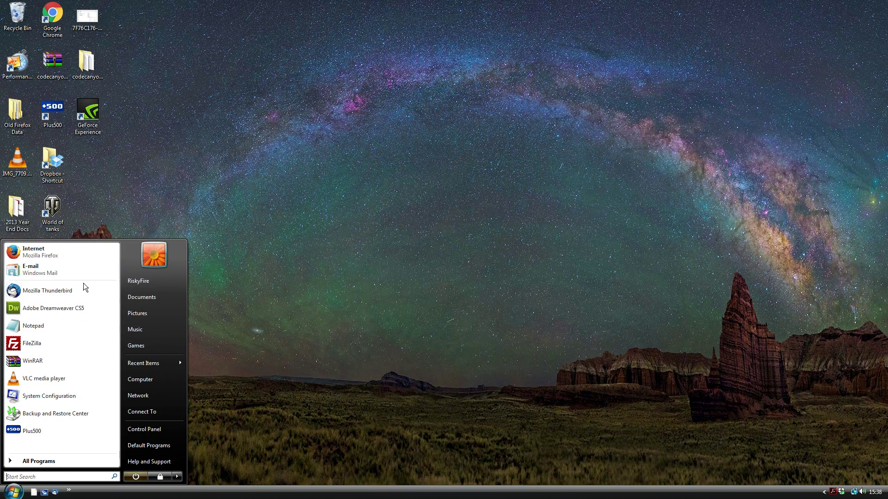
pyautogui.click(55, 253)
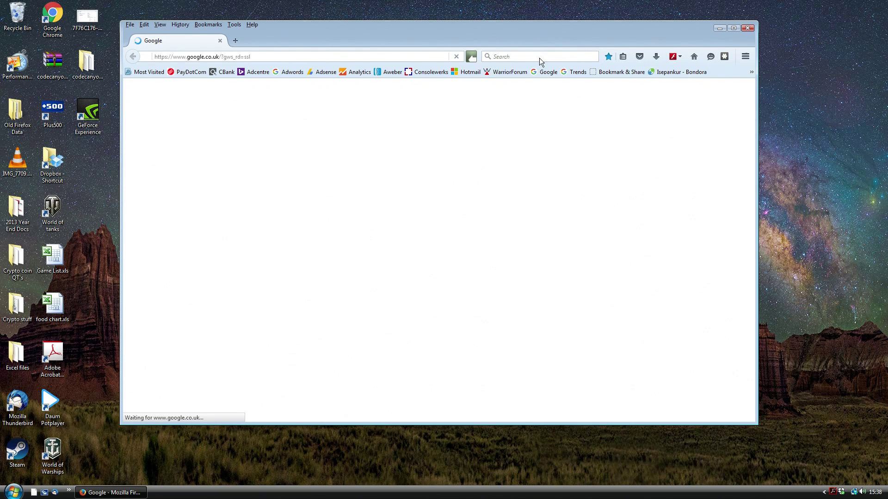
pyautogui.click(231, 25)
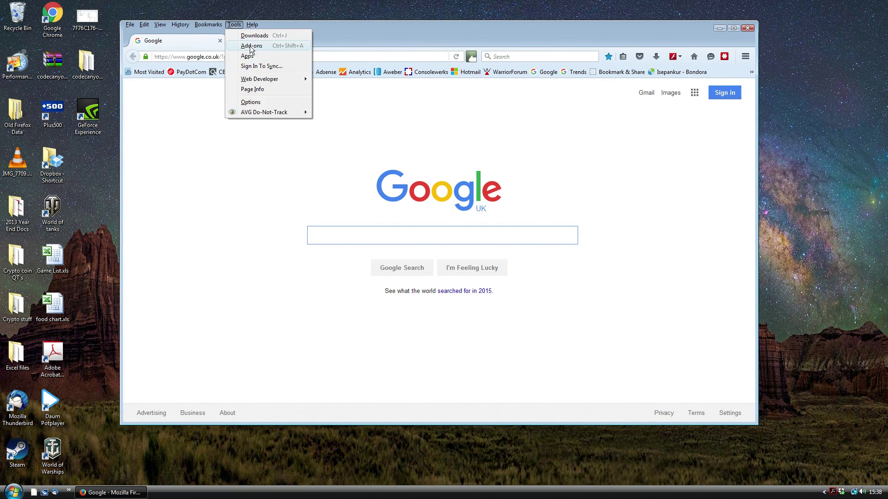
pyautogui.click(249, 46)
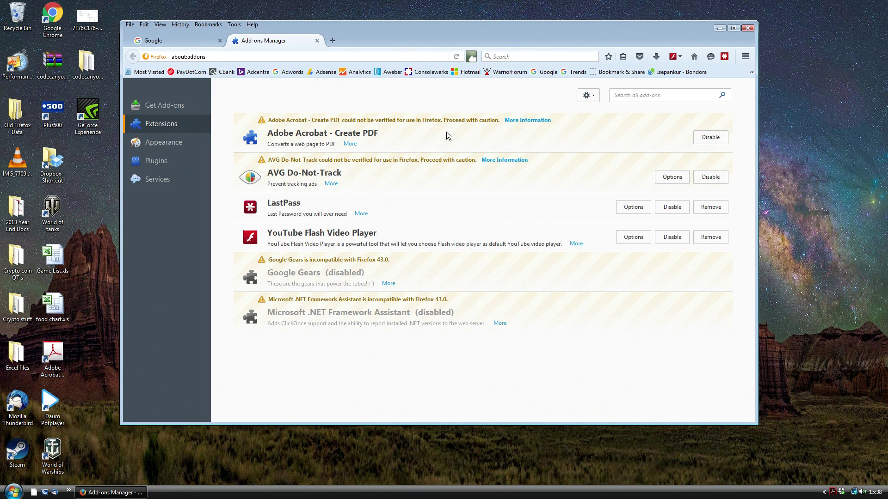
pyautogui.click(596, 129)
pyautogui.click(338, 42)
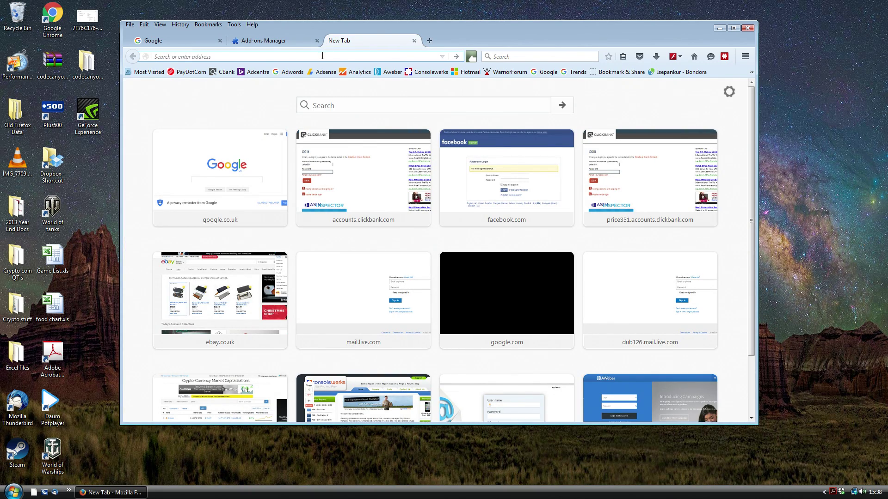
pyautogui.write('about')
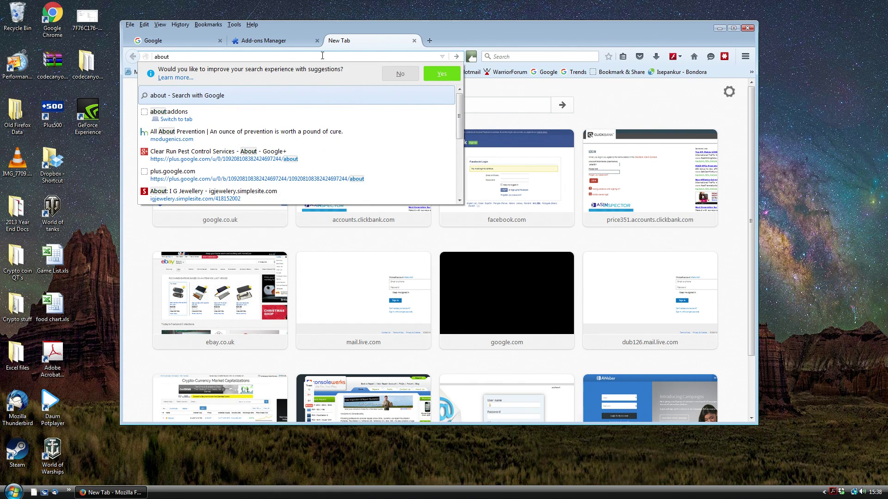
pyautogui.write(':co')
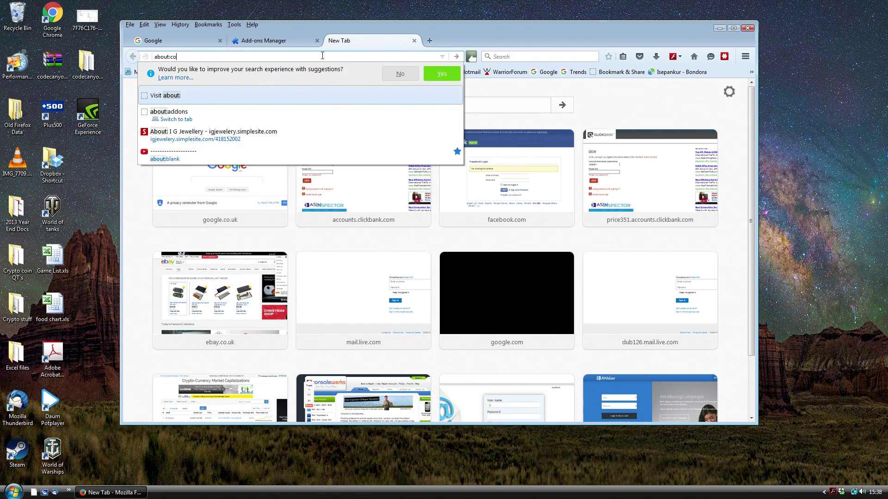
pyautogui.write('nfig')
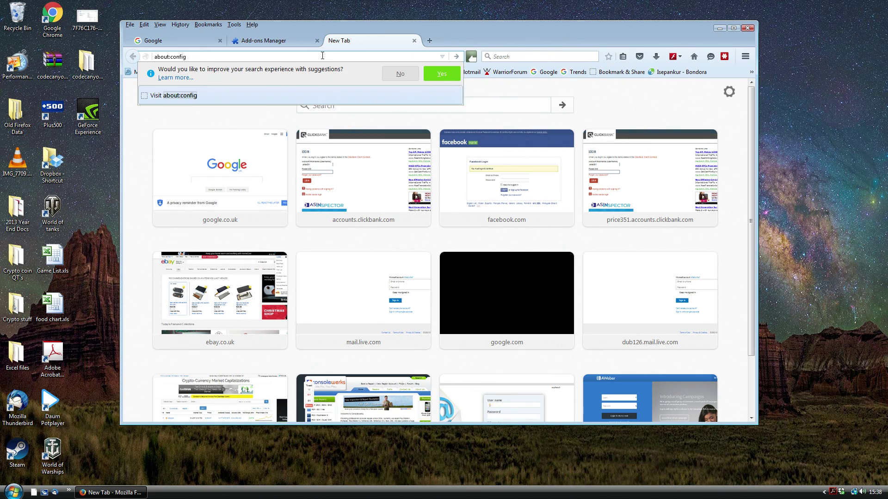
pyautogui.press('Return')
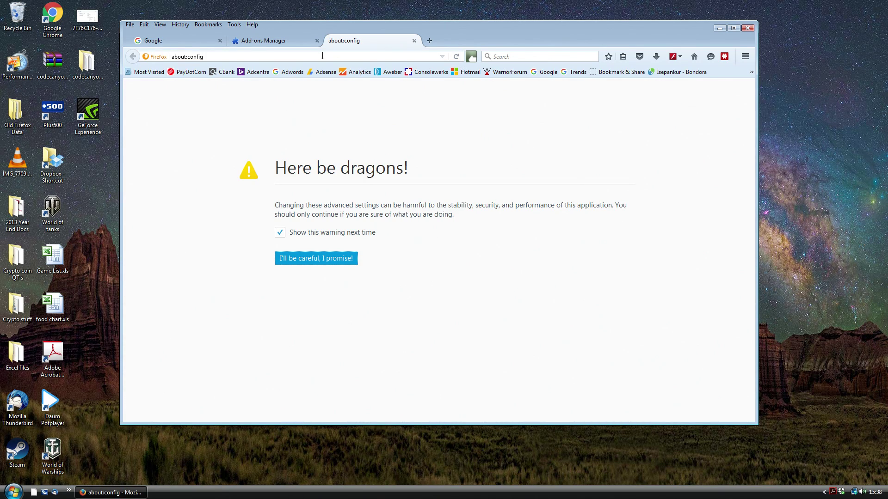
pyautogui.click(322, 259)
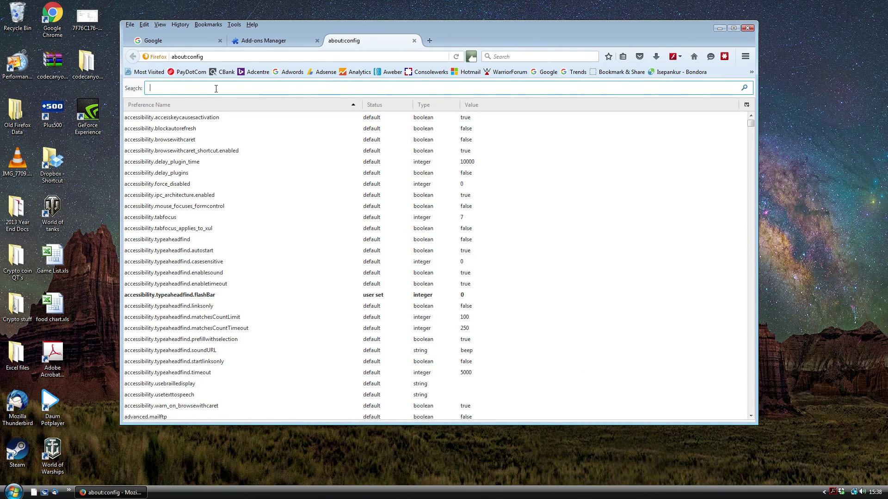
pyautogui.write('xpinstall')
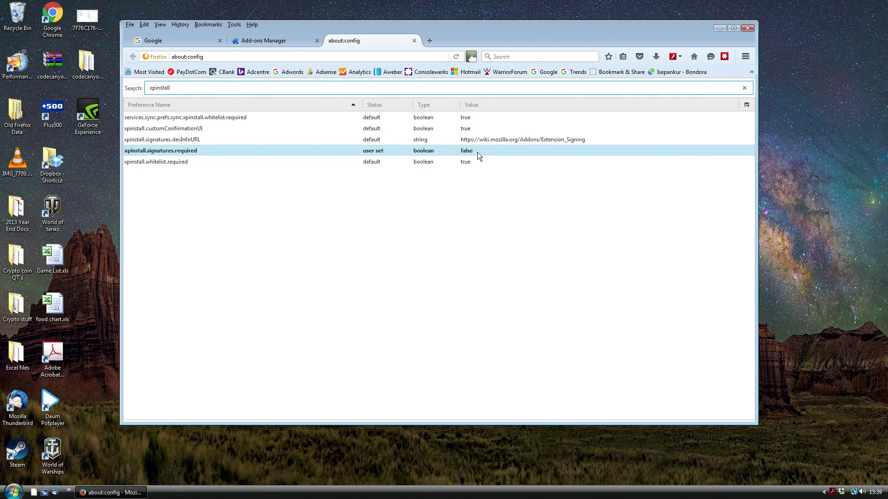
pyautogui.click(414, 40)
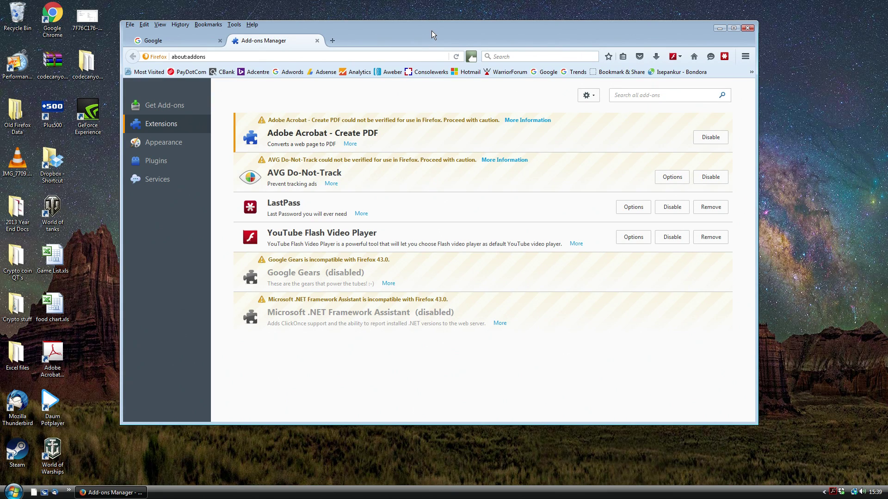